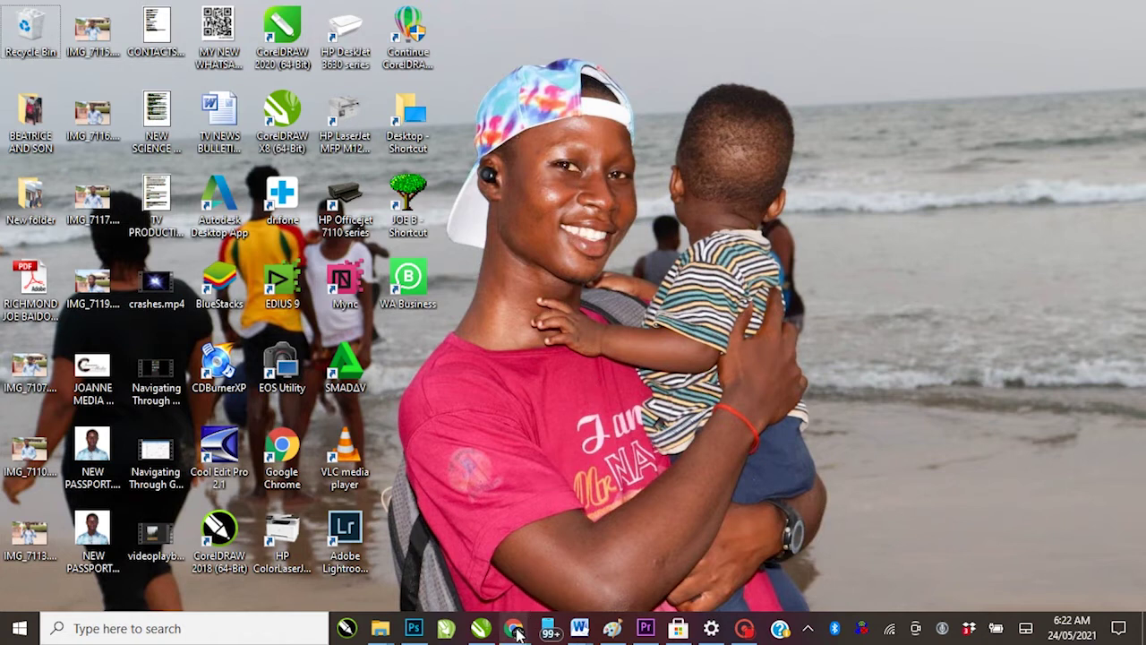
- Open a new Chrome window and load the ghanapostgps.com home page
mouse_move(513, 628)
left_click(573, 581)
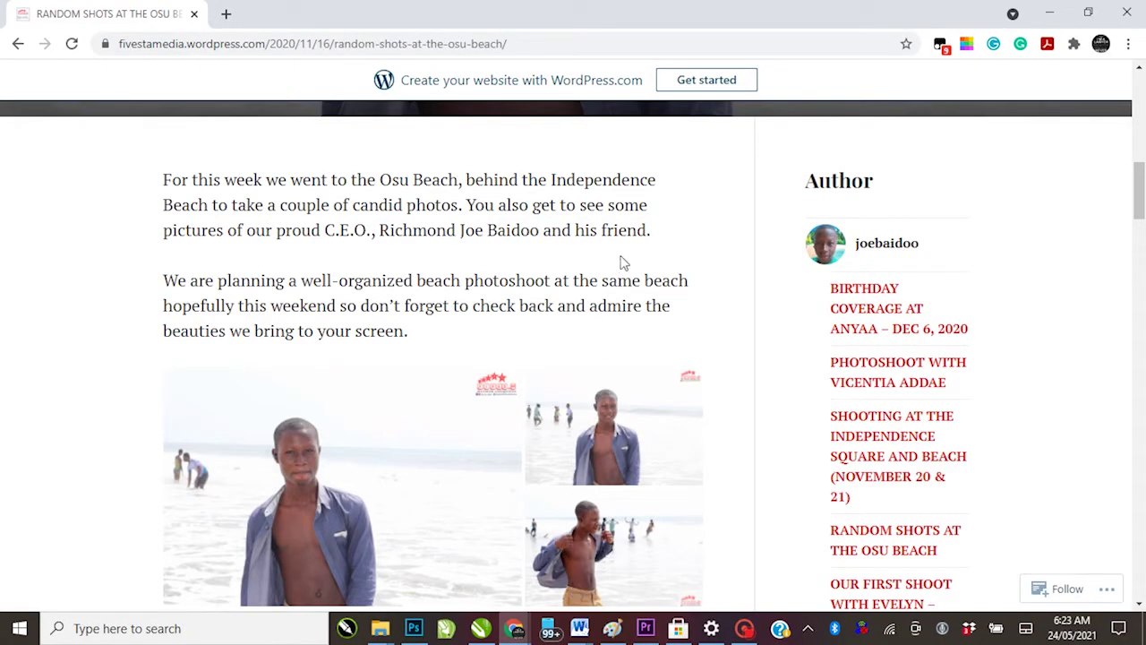
key("ctrl")
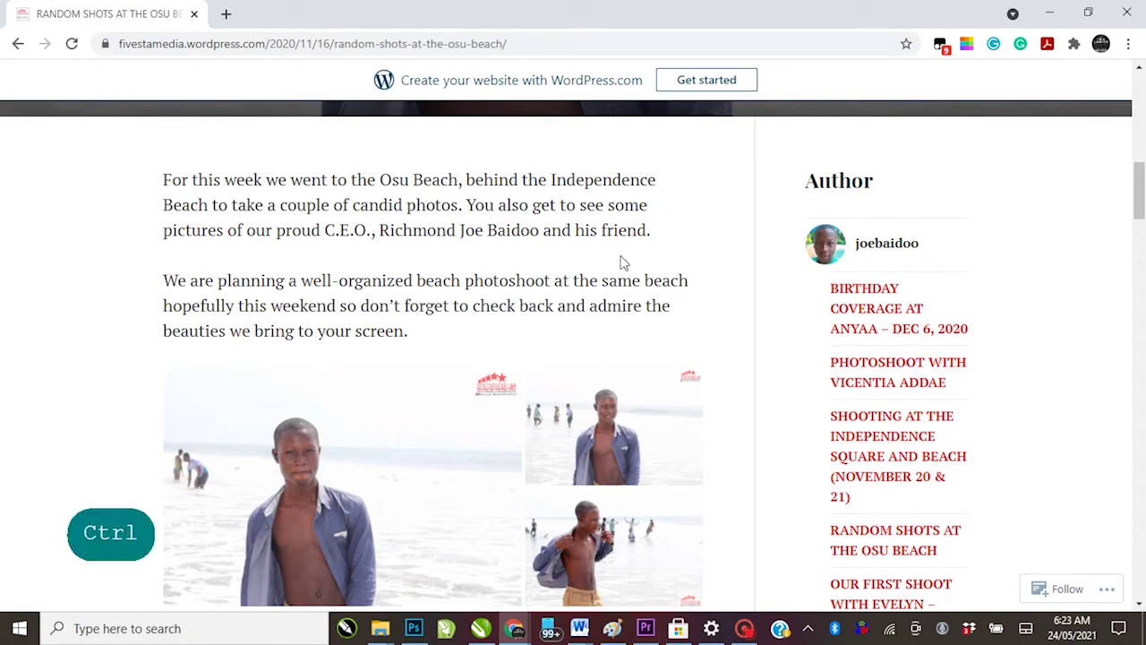
key("ctrl+n")
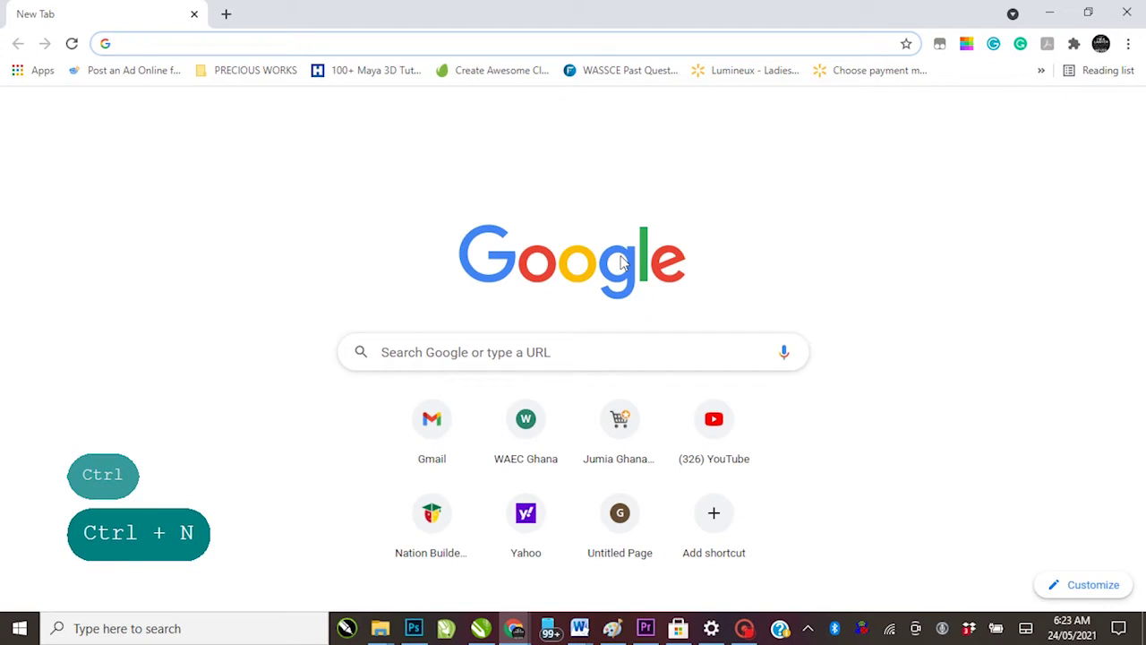
type("gj")
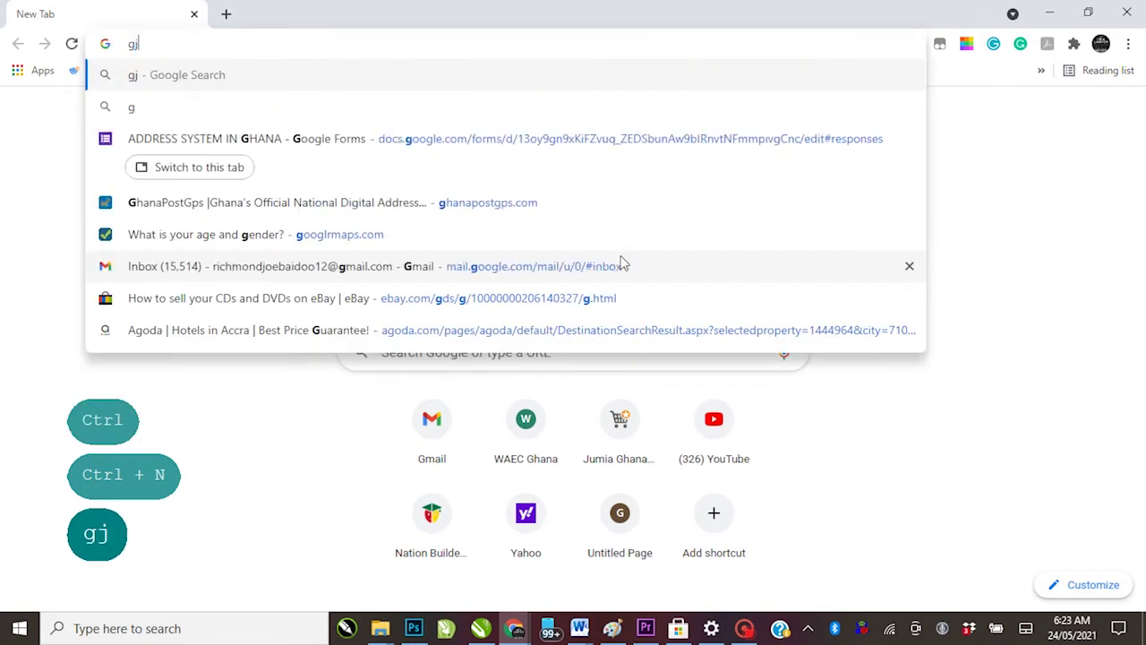
key("BackSpace")
type("hanapostgps.com")
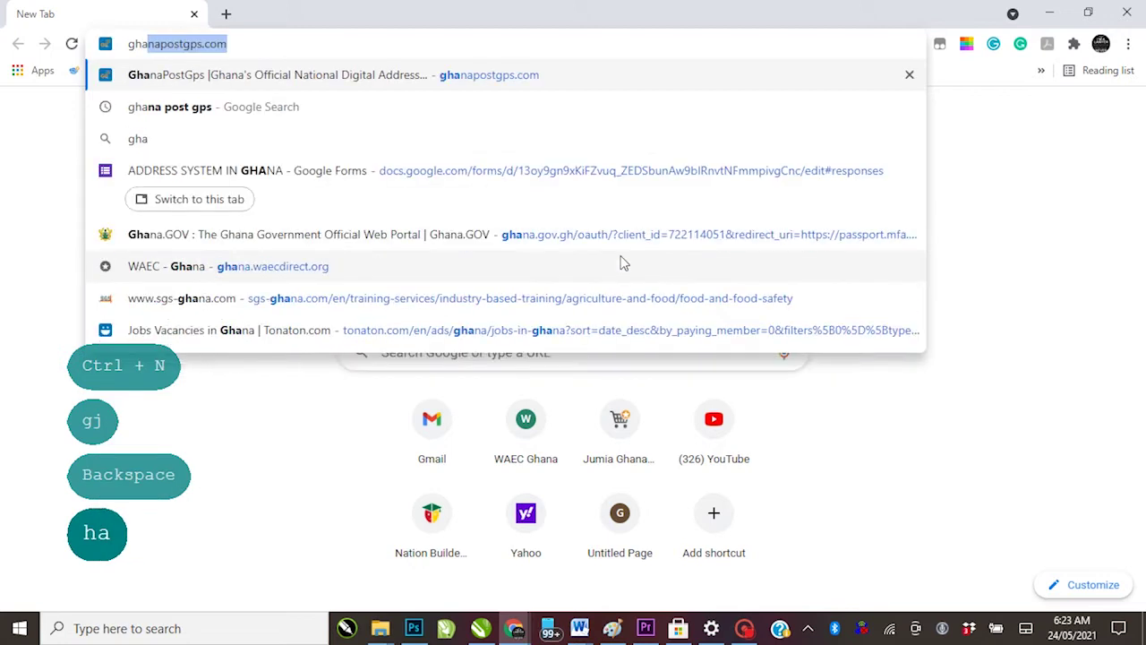
key("Return")
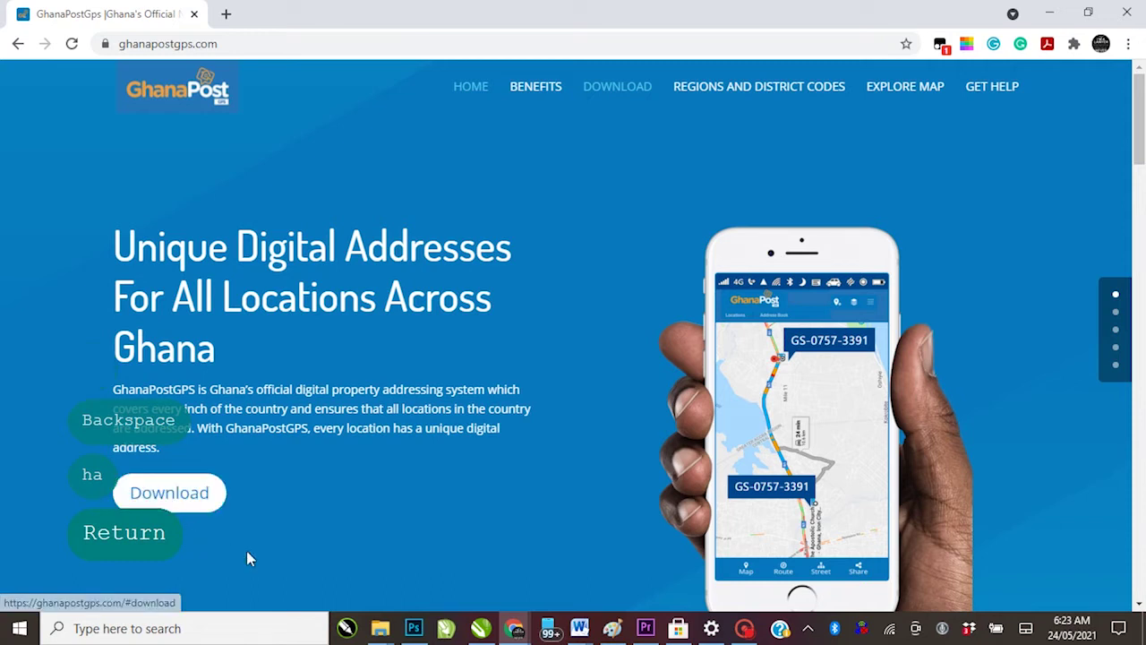
left_click(185, 494)
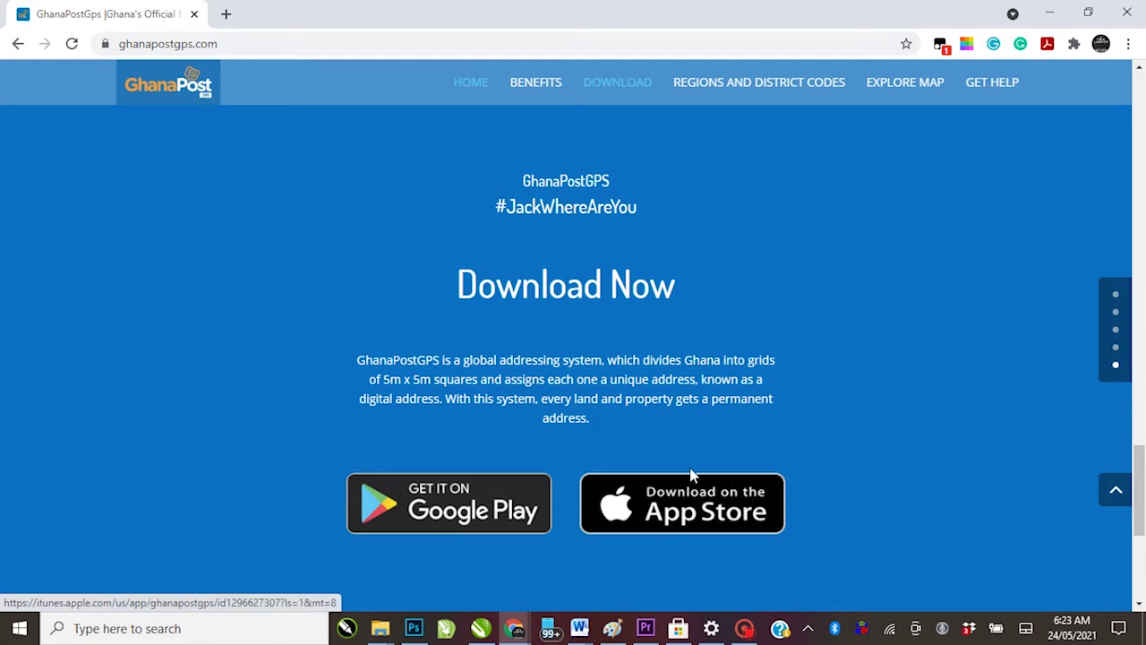
scroll(770, 326, "up", 10)
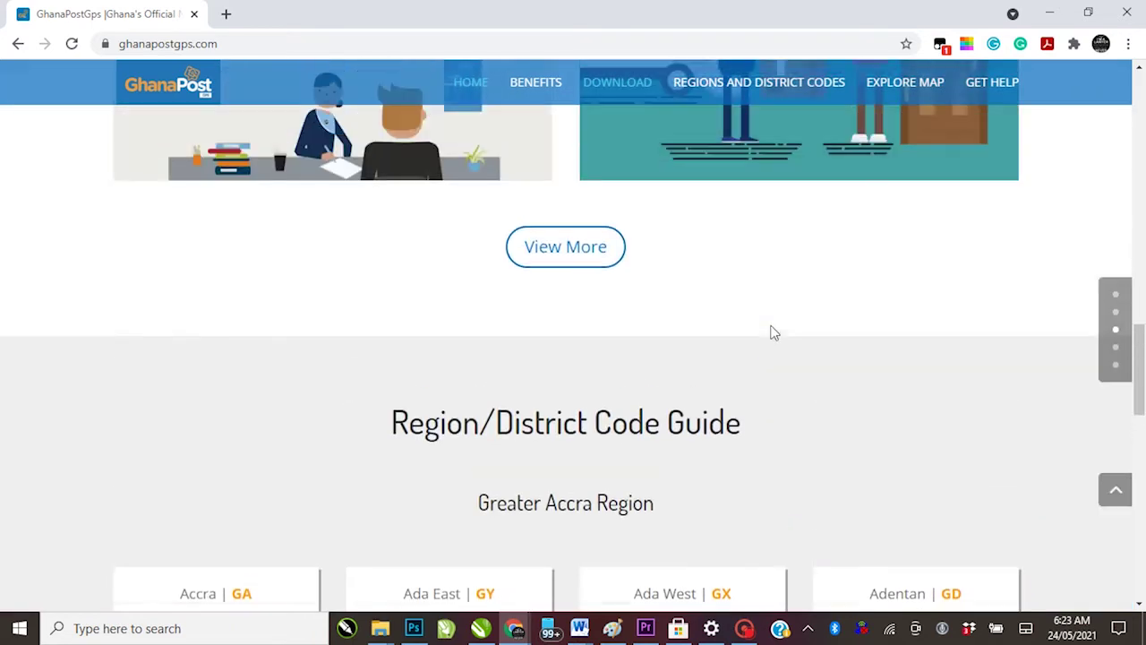
scroll(772, 334, "up", 5)
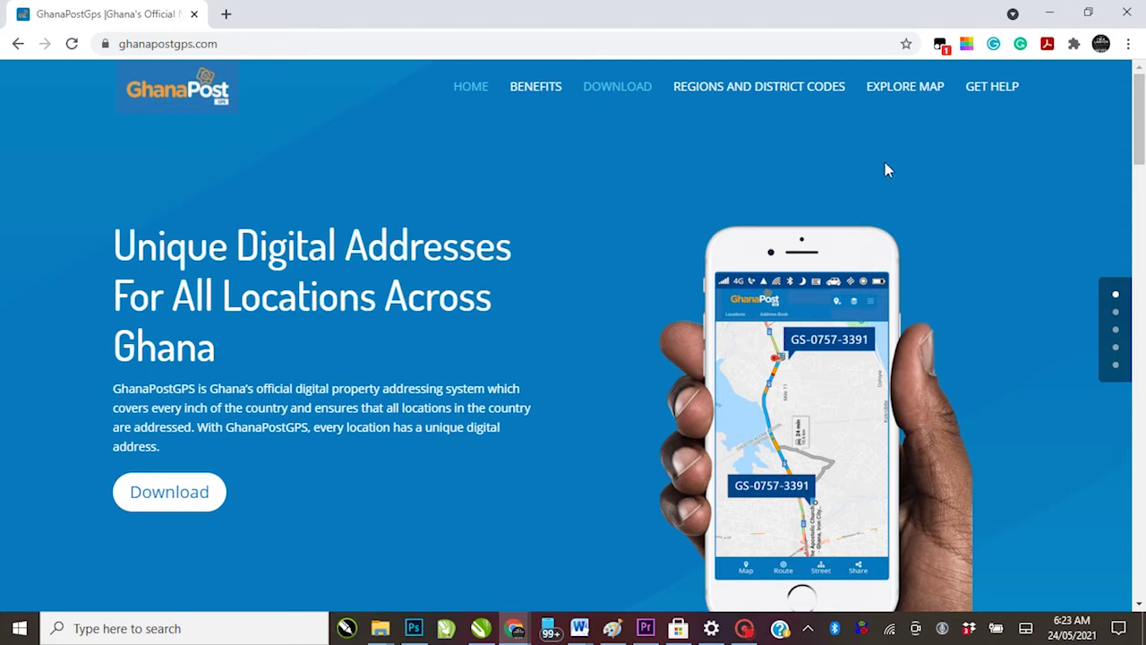
left_click(909, 93)
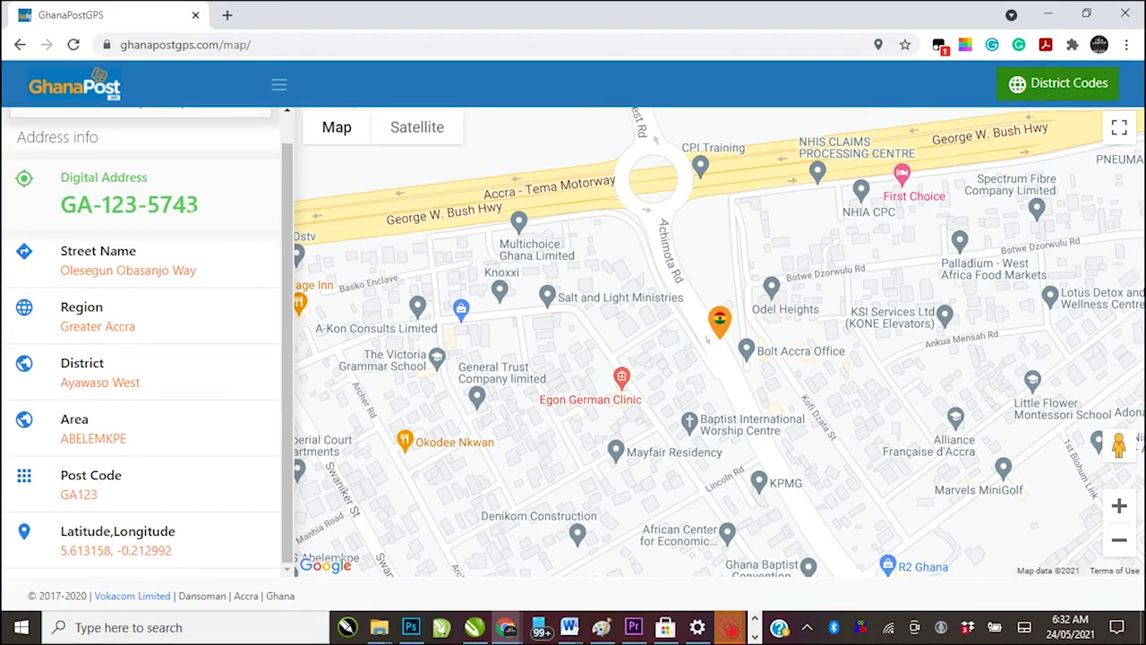
scroll(143, 340, "up", 2)
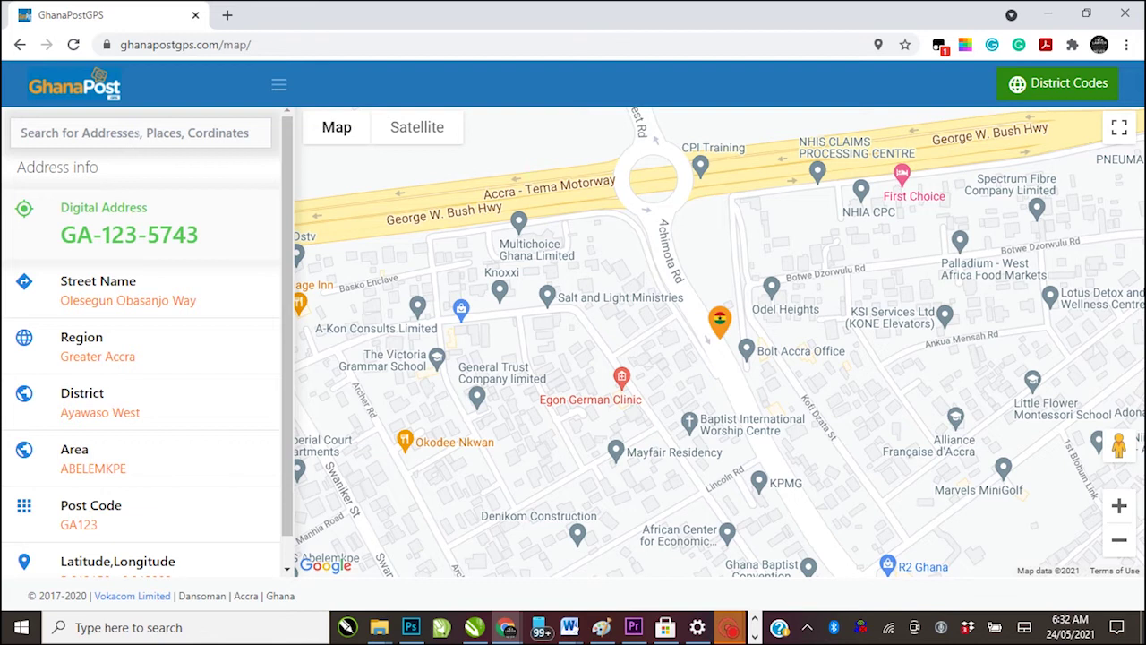
- Search the map for 'independence square'
left_click(140, 133)
type("inde")
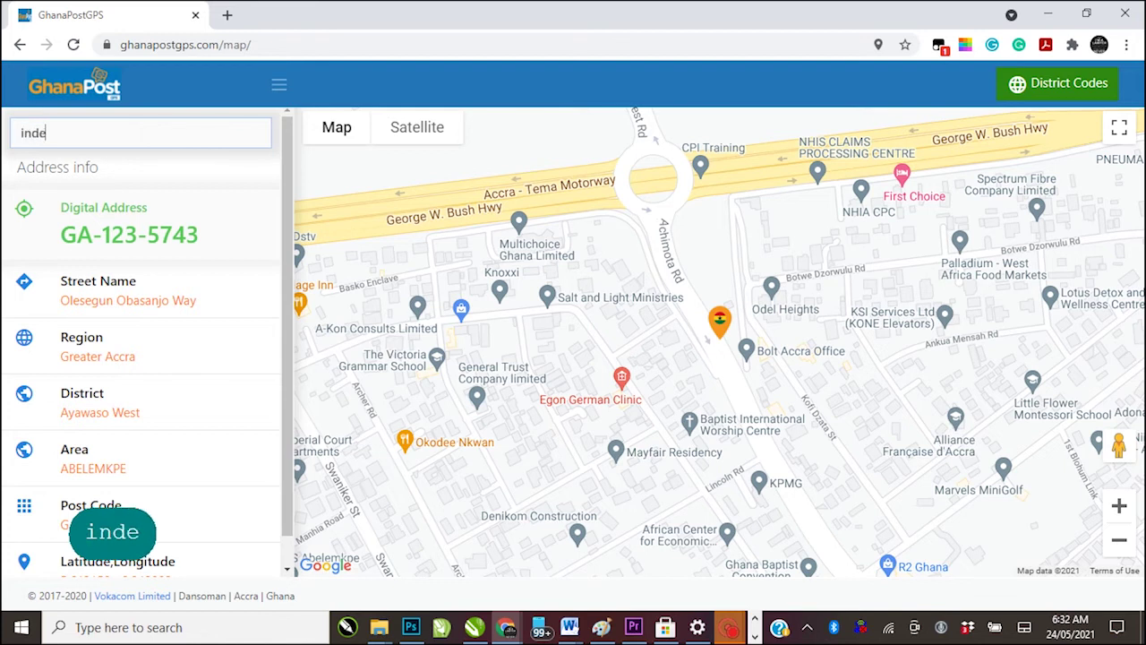
type("penden")
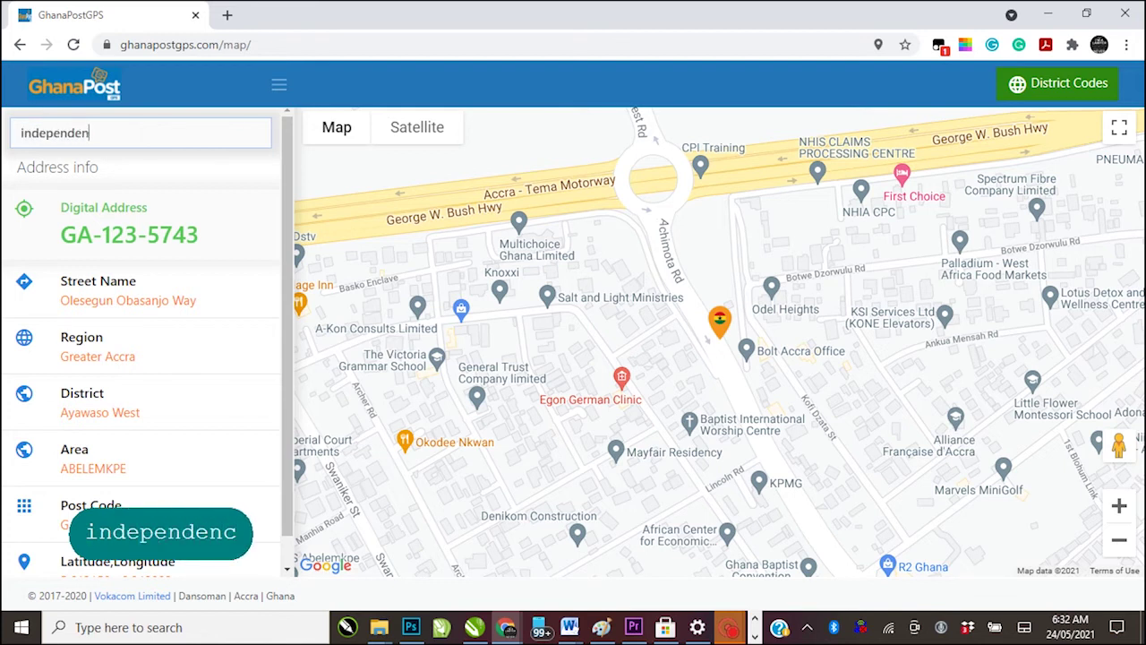
type("ce square")
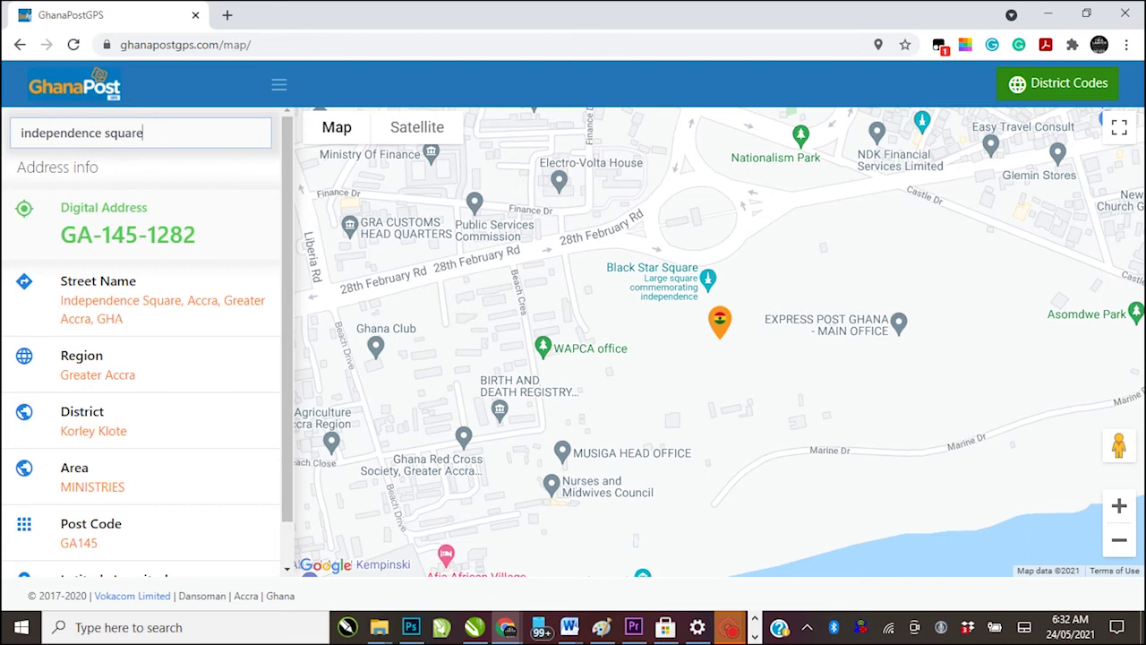
scroll(128, 459, "down", 1)
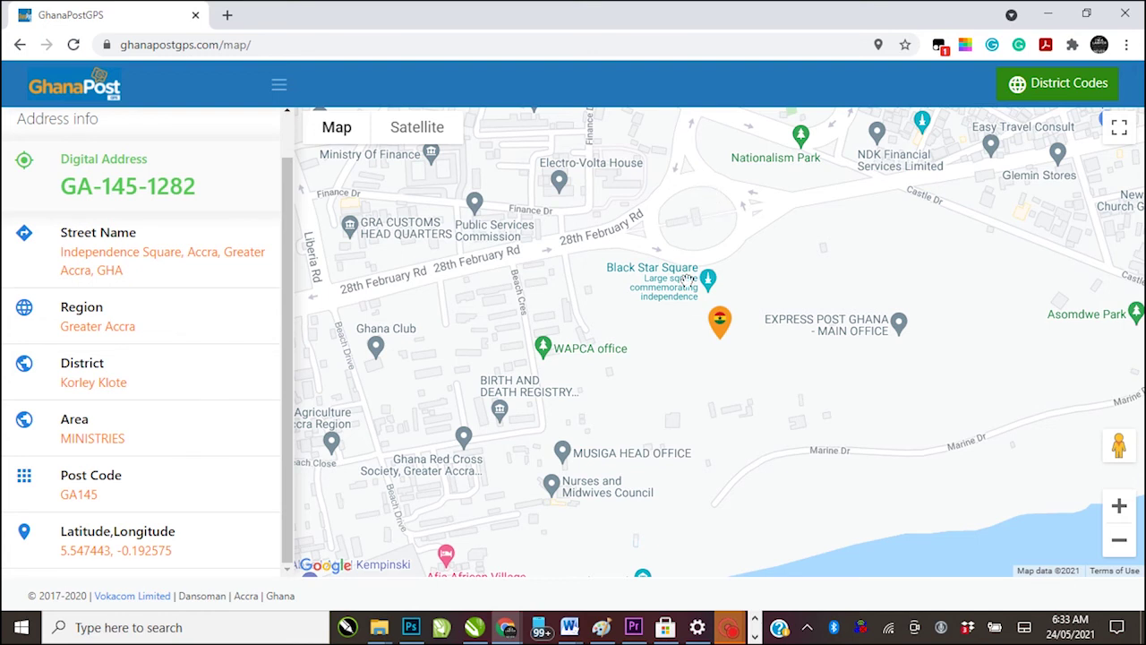
- Drop the pin on the Independence Square roundabout, then the open square above Express Post
left_click(721, 324)
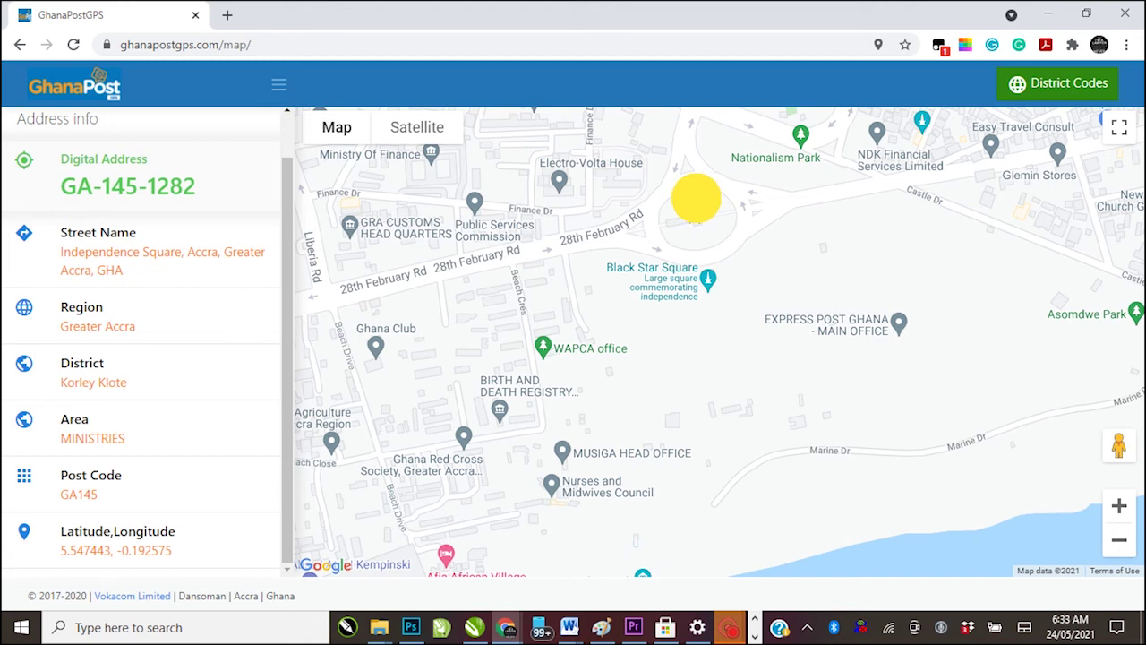
left_click(697, 198)
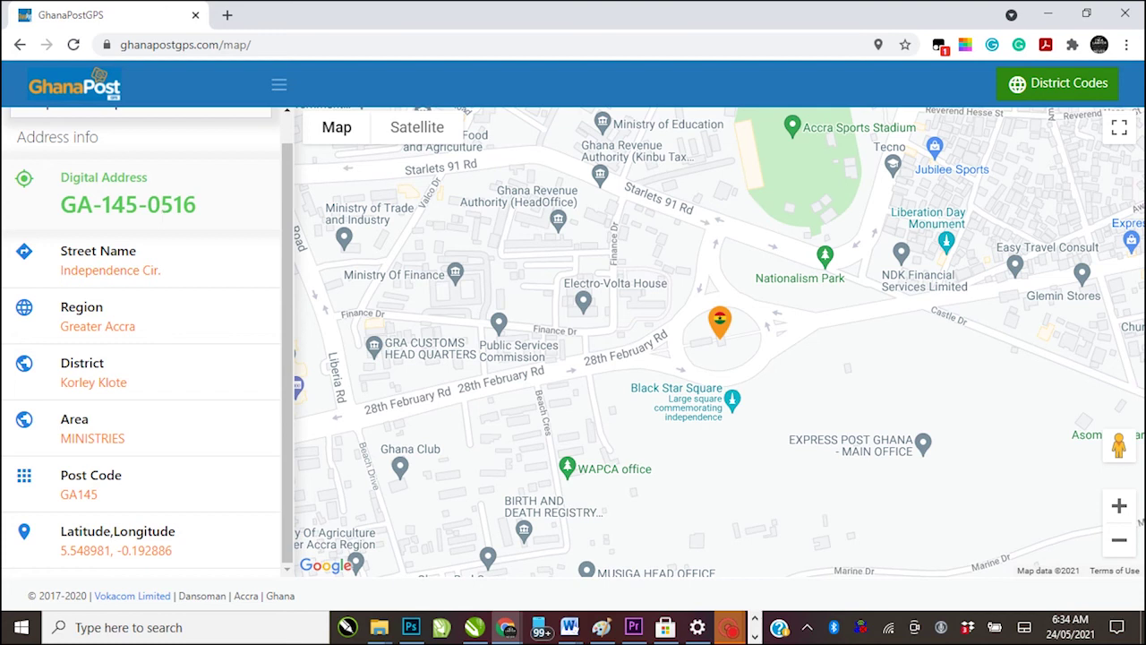
mouse_move(821, 402)
left_mouse_down()
mouse_move(672, 349)
mouse_move(664, 305)
left_mouse_up()
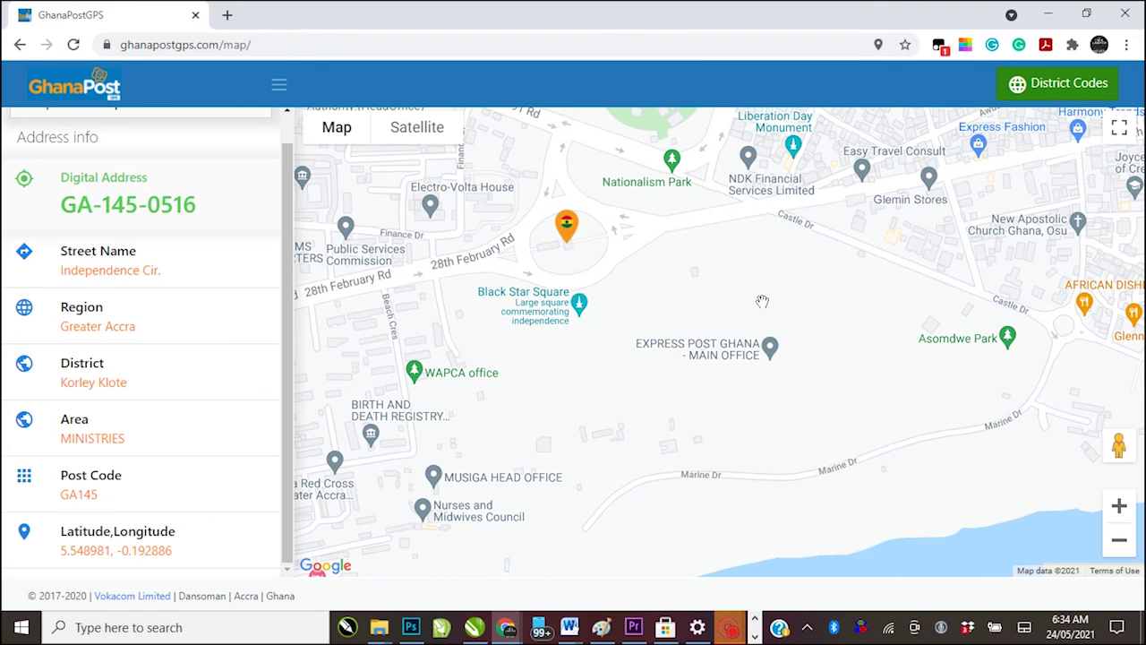
left_click(762, 301)
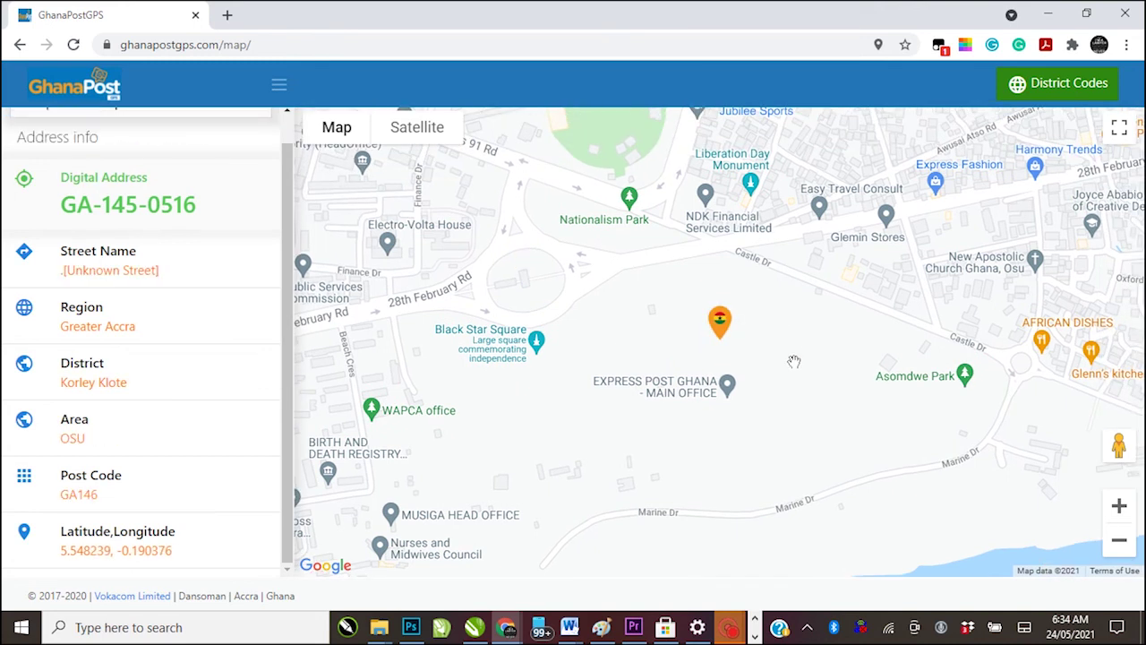
- Move the pin south to the shoreline near Borla Beach, address GA-186-6722
left_click_drag(785, 403, 873, 240)
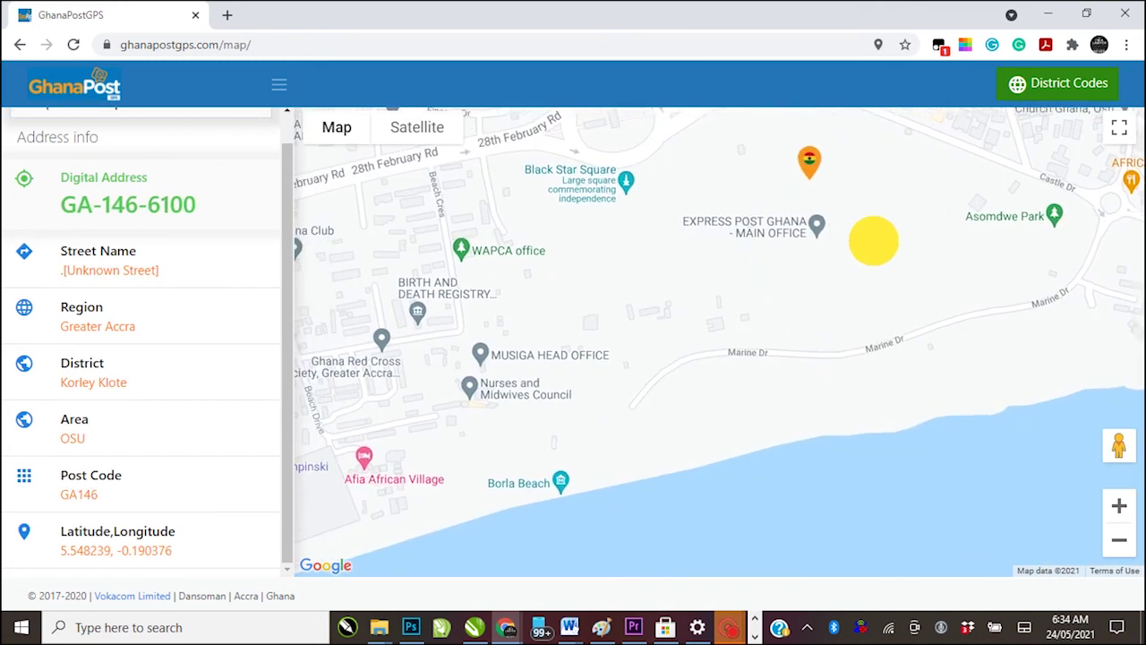
left_click(481, 455)
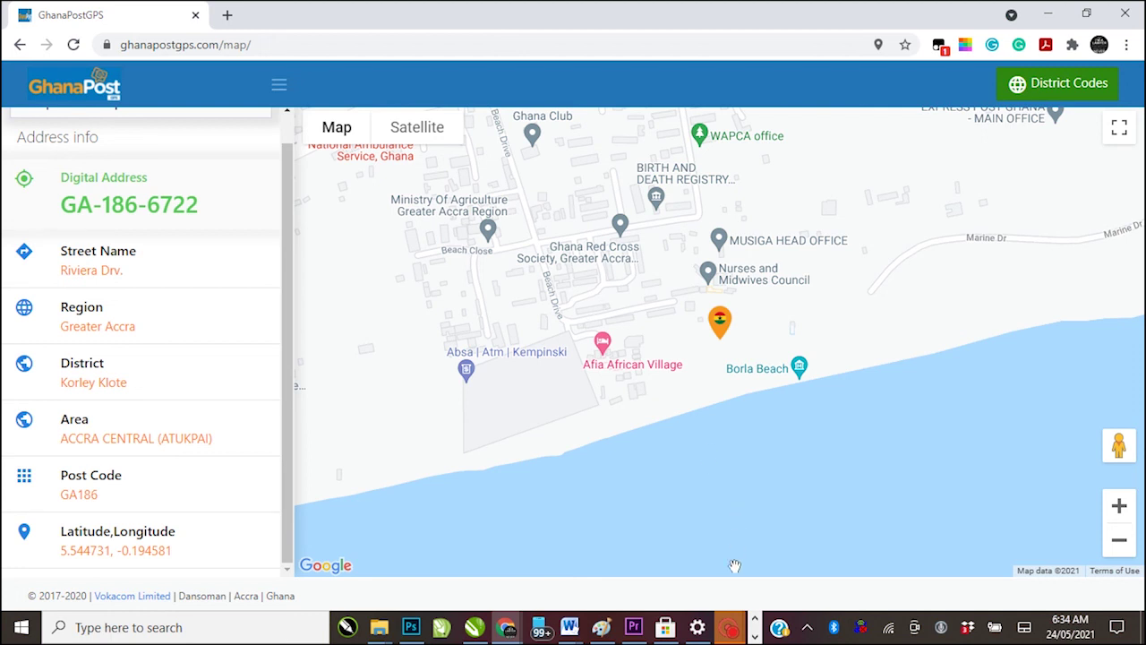
left_click(719, 403)
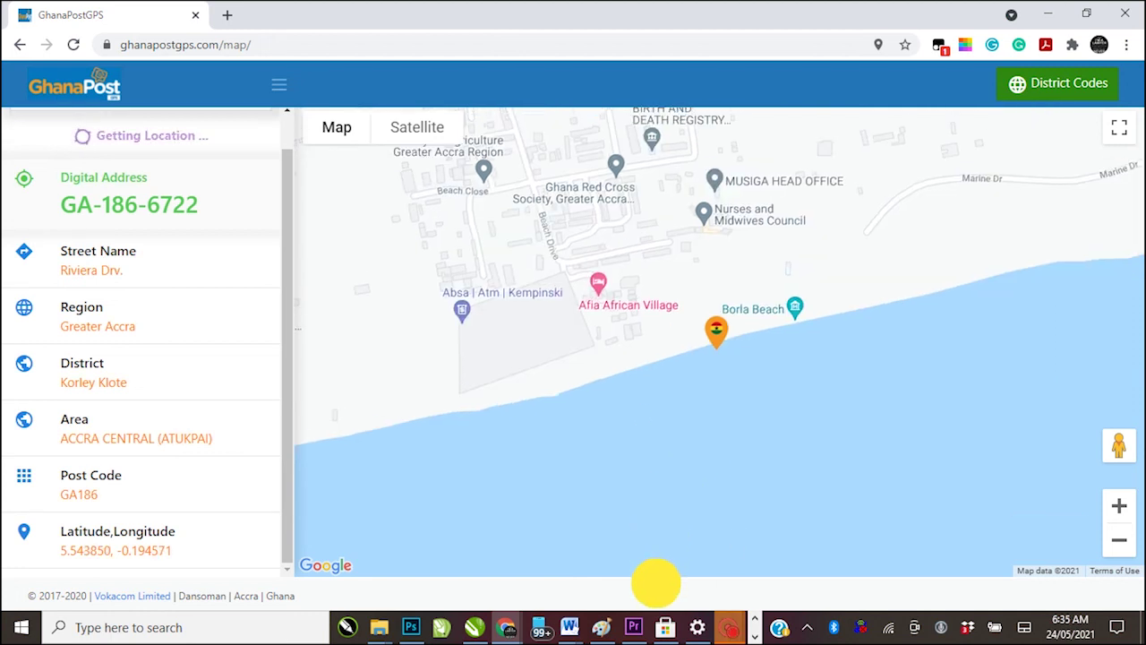